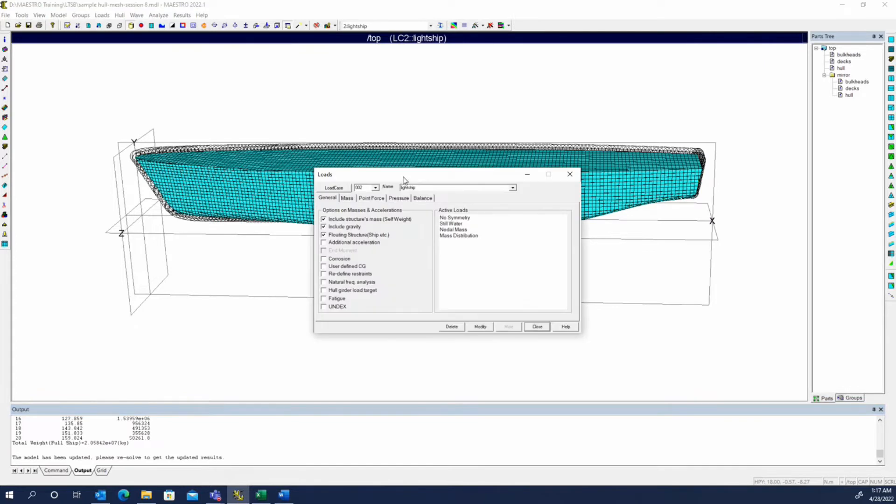
Step: Enlarge the Loads dialog and review the general options of the lightship load case
drag(404, 178, 317, 116)
drag(494, 270, 602, 337)
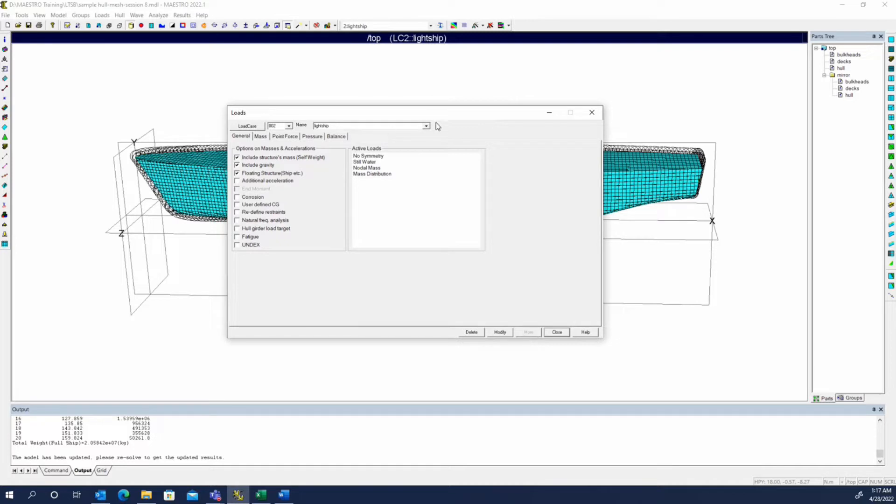
click(404, 126)
click(404, 127)
click(252, 197)
Step: Examine the options for deleting, exporting, renaming and scaling load cases, and leave them without making changes
click(527, 333)
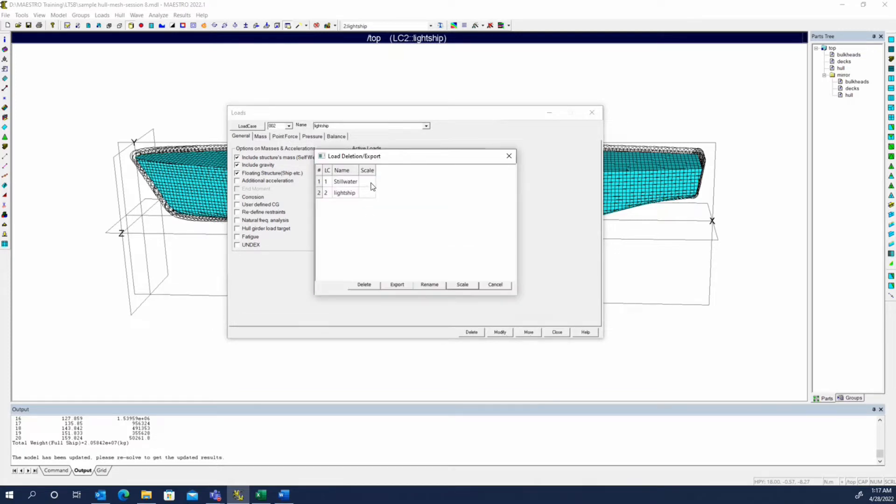
drag(422, 159, 486, 153)
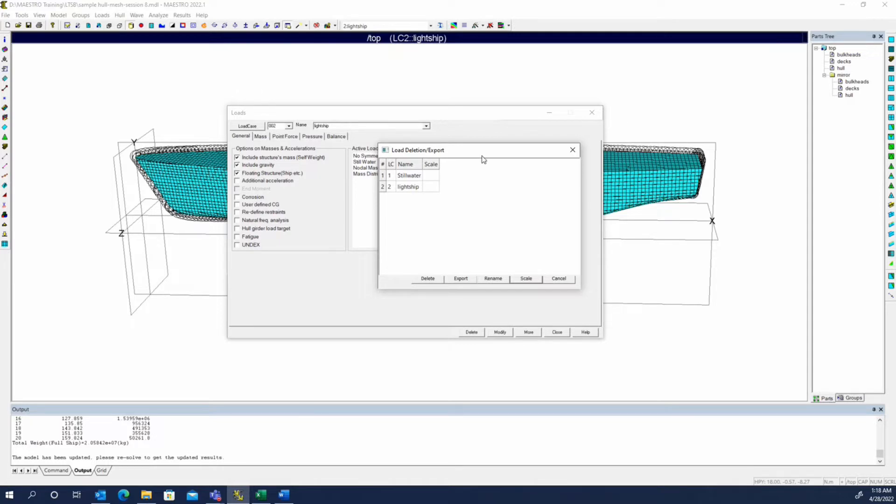
drag(481, 156, 506, 172)
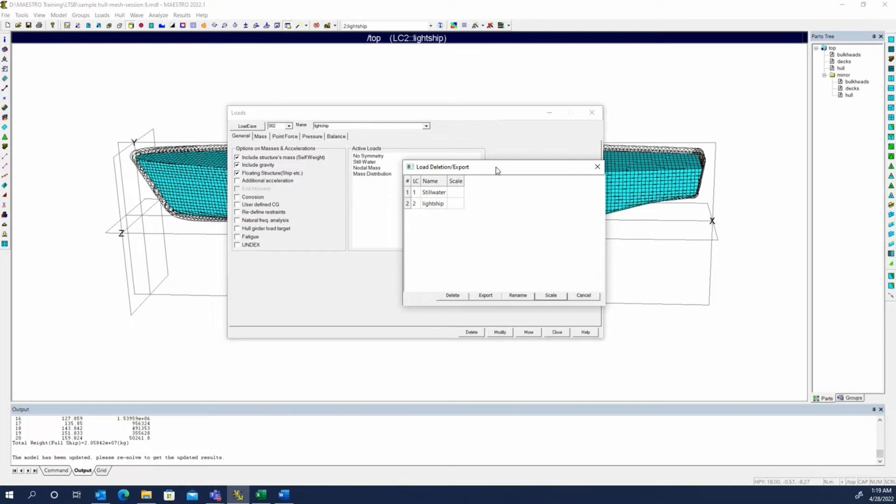
click(456, 204)
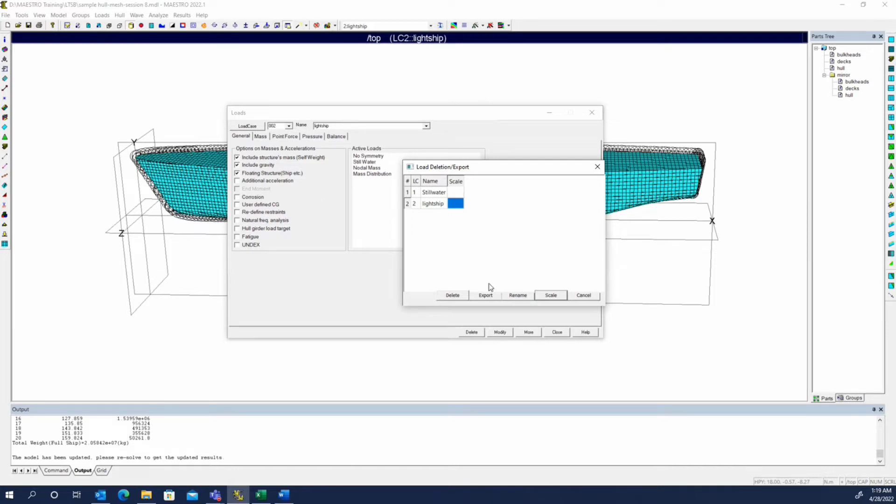
click(584, 295)
click(527, 333)
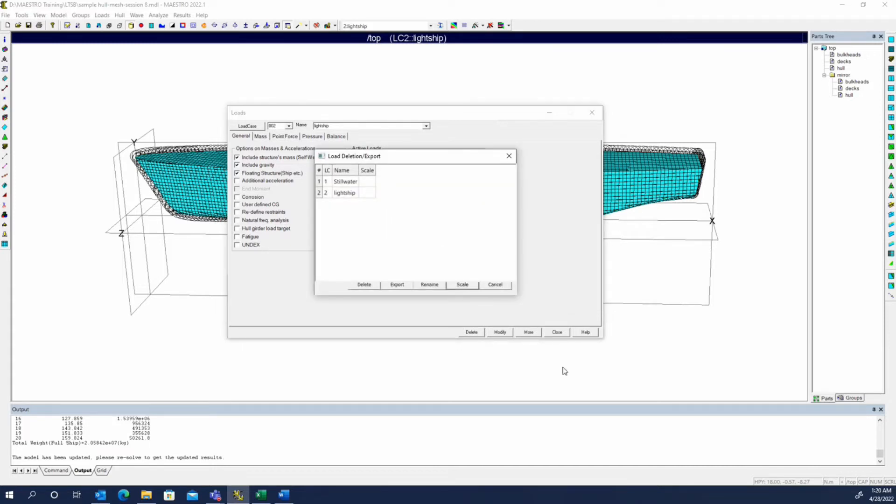
click(510, 157)
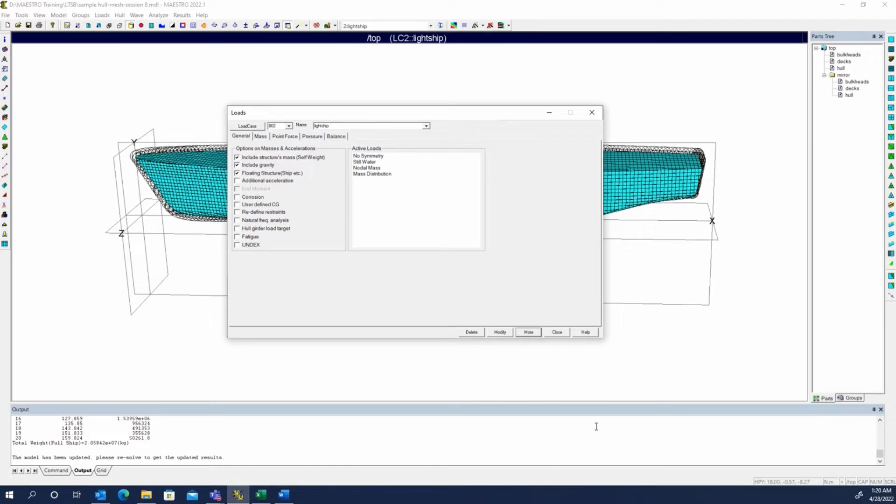
Step: Delete the lightship load case and create a load case named sagging as a copy of Stillwater
click(471, 332)
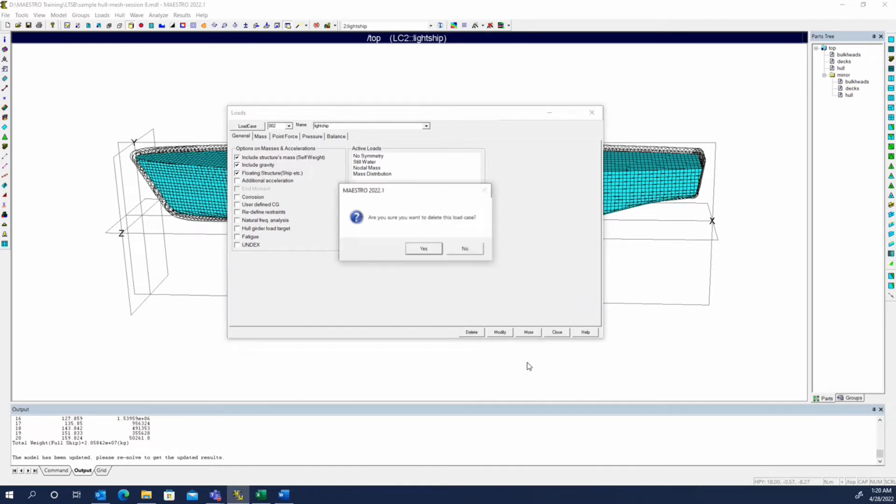
click(425, 248)
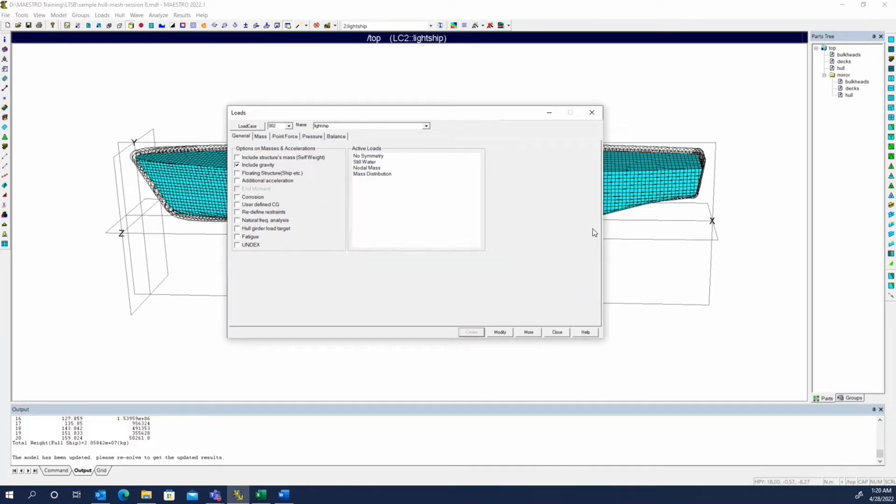
click(251, 127)
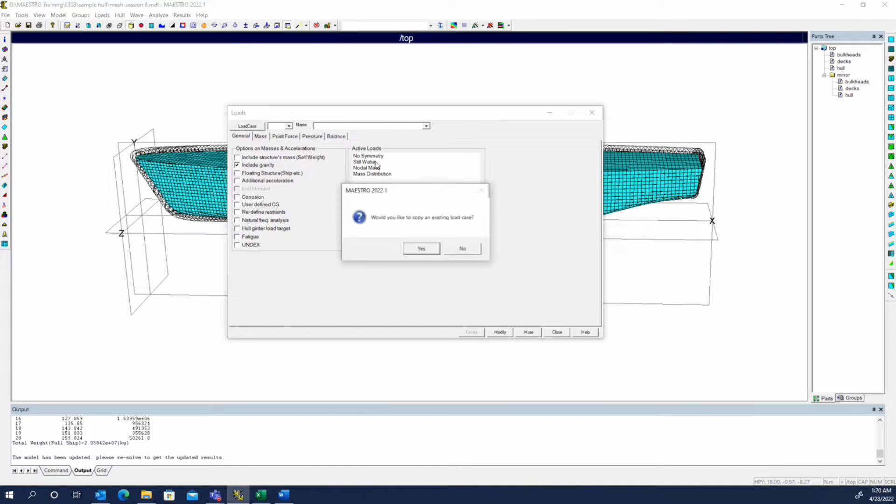
click(428, 248)
click(386, 238)
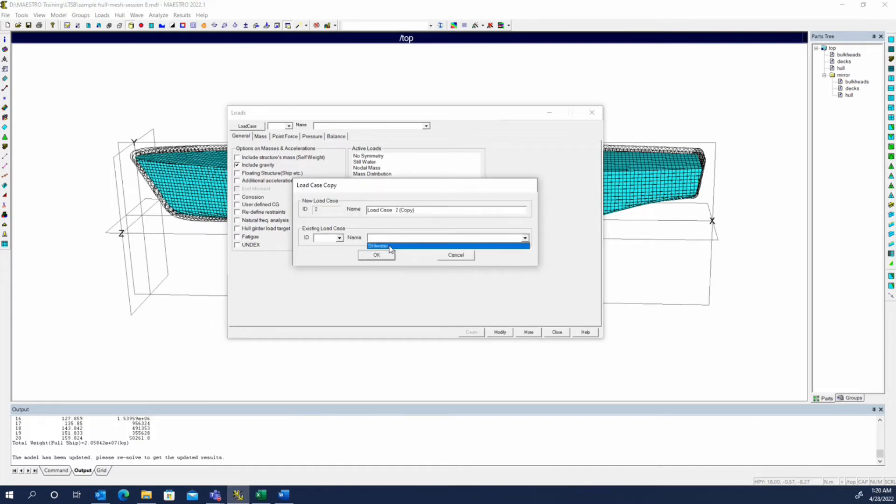
click(390, 246)
click(410, 208)
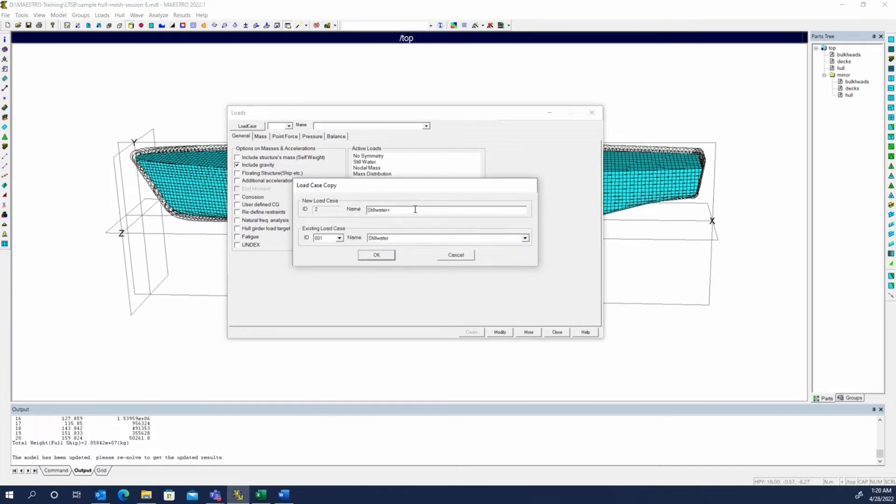
double_click(415, 209)
text(sagging)
key(Return)
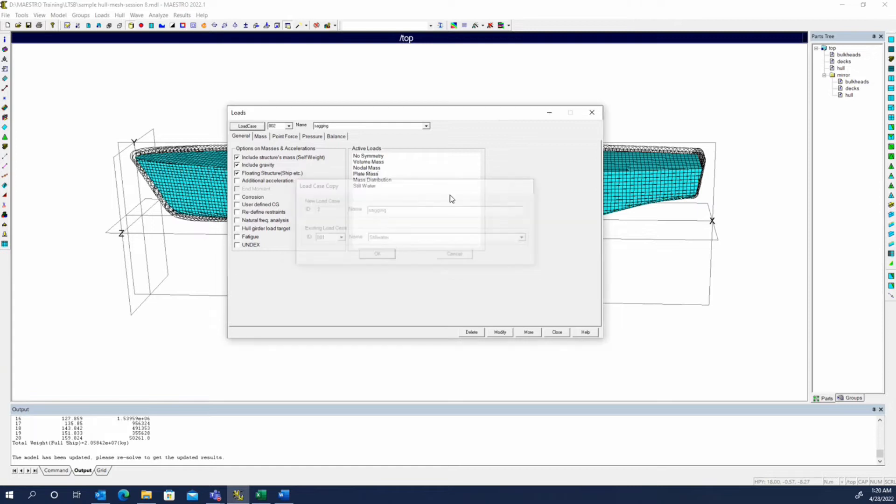
Step: Define a sine wave for the sagging load case with a 160 m wave length and 1 m amplitude, and apply it
click(336, 136)
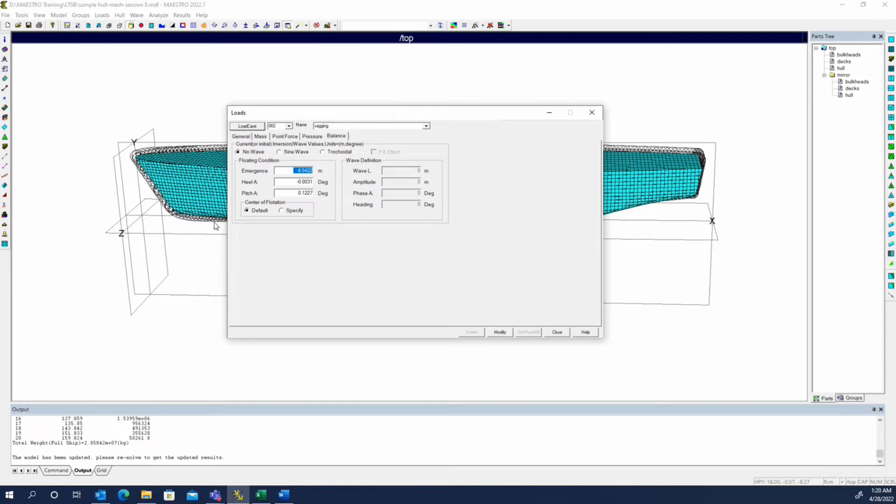
click(279, 152)
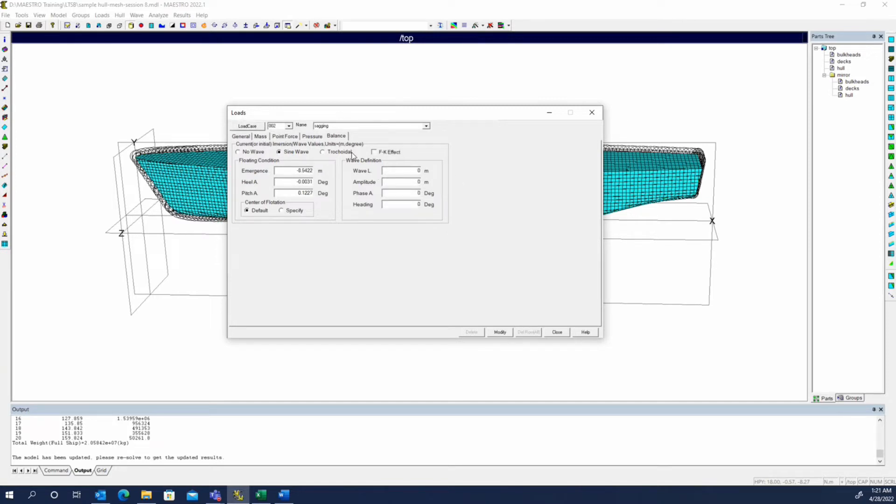
click(338, 153)
click(286, 154)
text(180)
key(BackSpace)
drag(412, 184, 434, 183)
drag(420, 192, 416, 190)
click(416, 171)
click(500, 331)
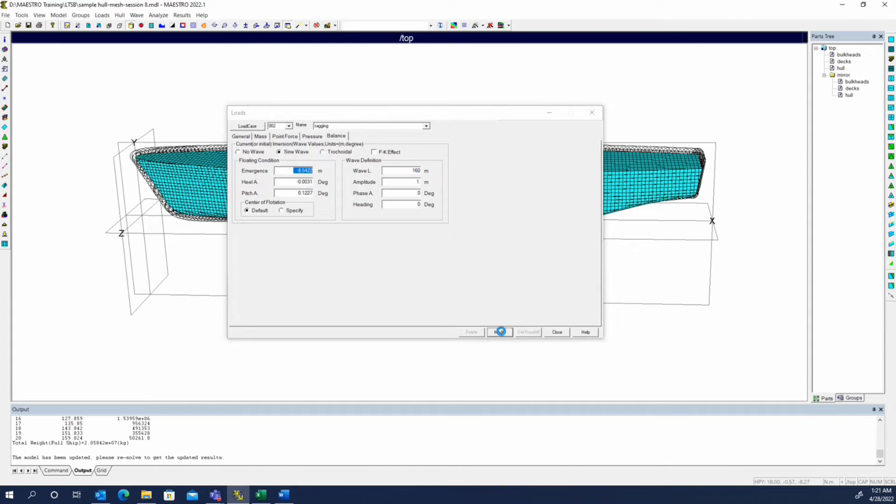
Step: Make sagging the active load case and update it to show its wave on the hull in side view
click(374, 26)
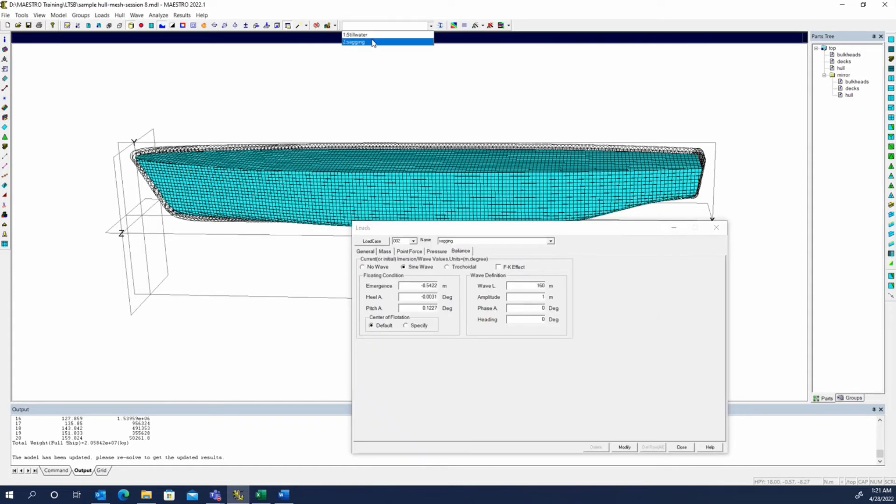
click(373, 45)
drag(426, 225, 514, 173)
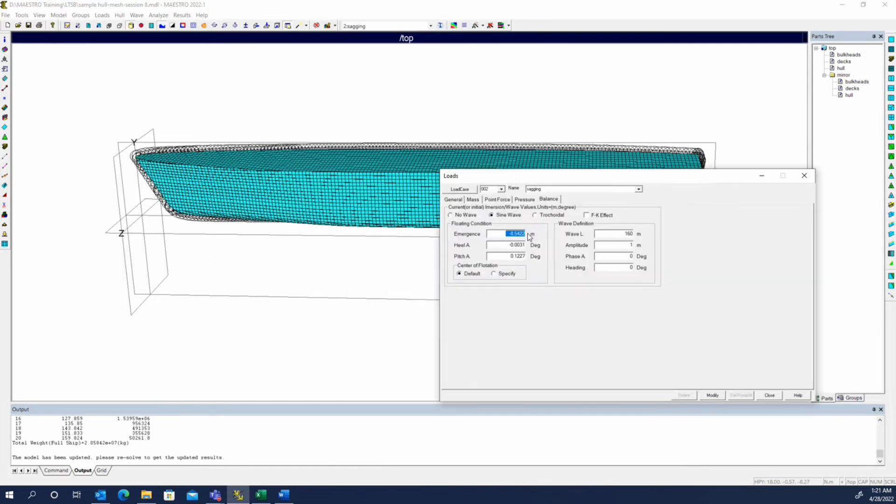
click(718, 398)
drag(554, 174, 519, 296)
drag(434, 207, 406, 140)
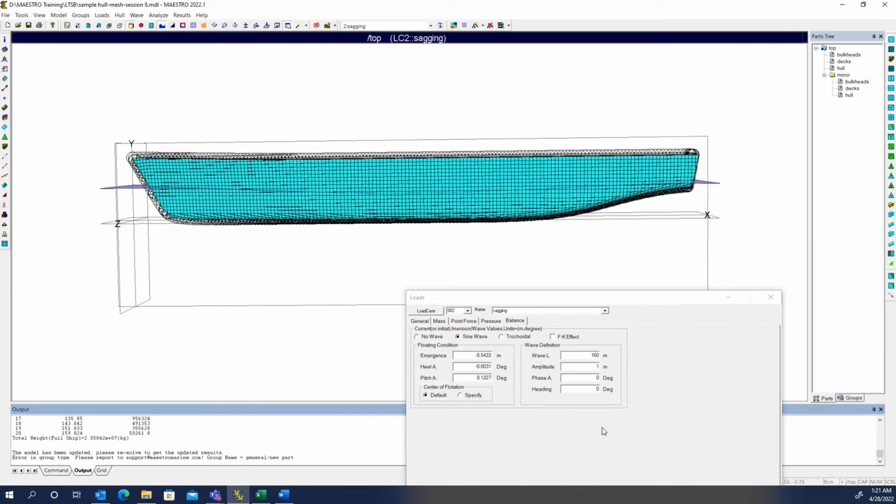
Step: Set the sagging load case's wave amplitude to 5 m and apply the change
click(589, 367)
double_click(593, 367)
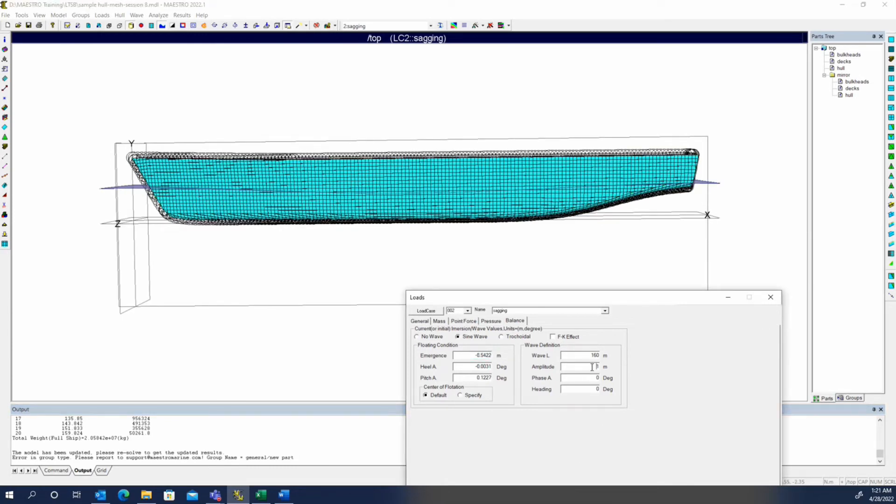
text(5)
drag(564, 299, 515, 300)
click(703, 410)
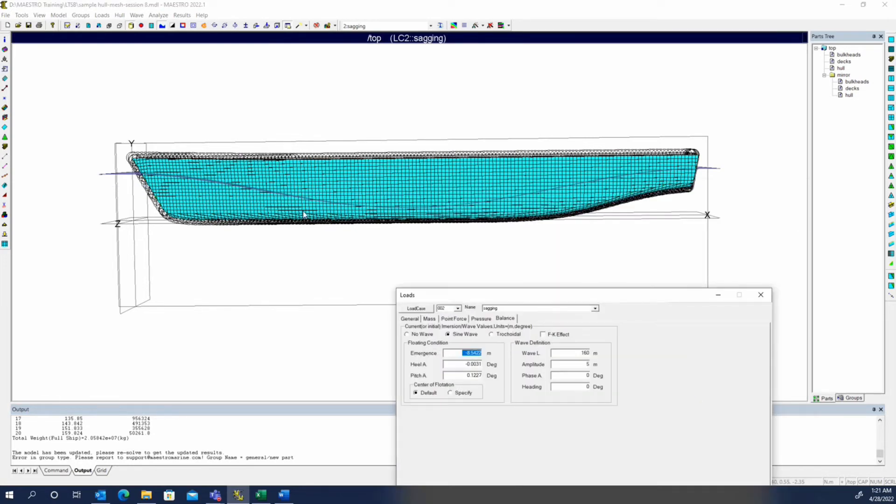
Step: Balance the sagging load case with the Hydrostatics type and Auto selection, and inspect the waterline on the hull
drag(306, 214, 280, 180)
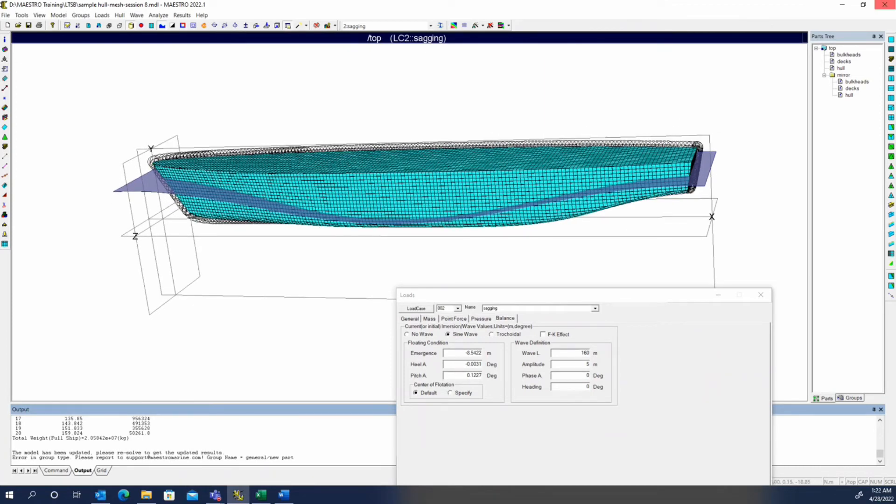
click(442, 25)
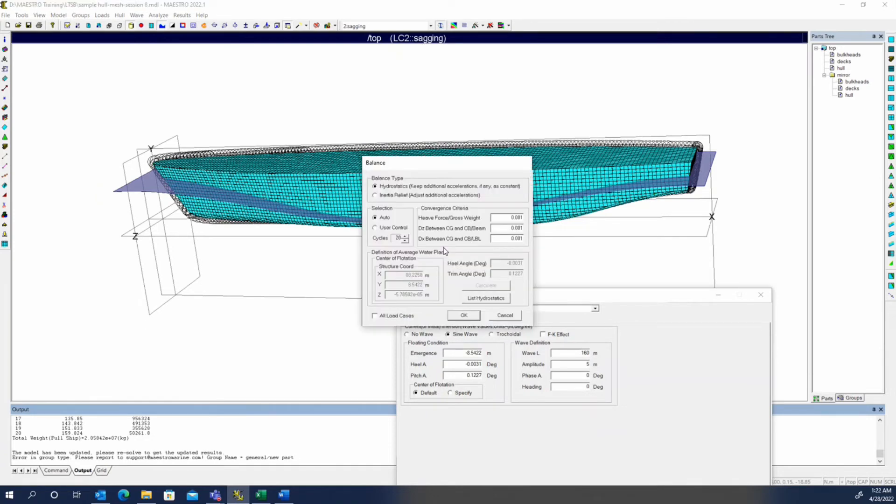
click(462, 316)
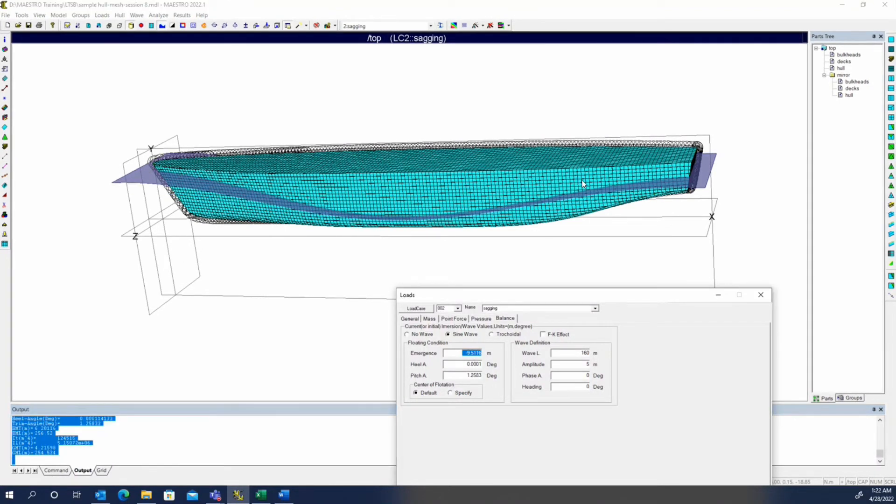
click(348, 144)
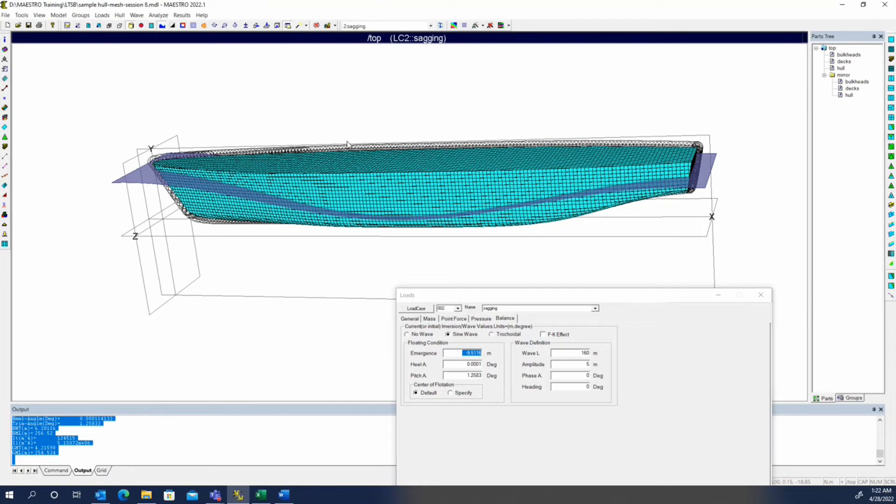
middle_drag(347, 144, 358, 158)
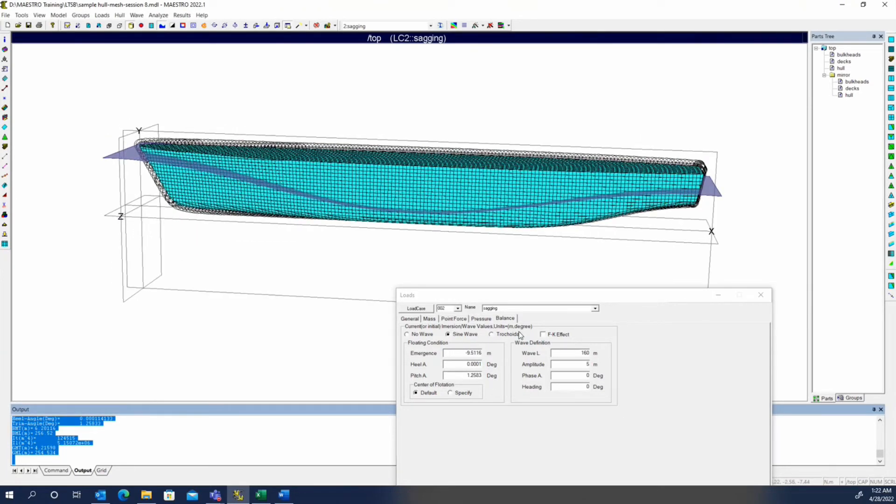
Step: Create a load case named hogging as a copy of the sagging load case
drag(514, 295, 475, 230)
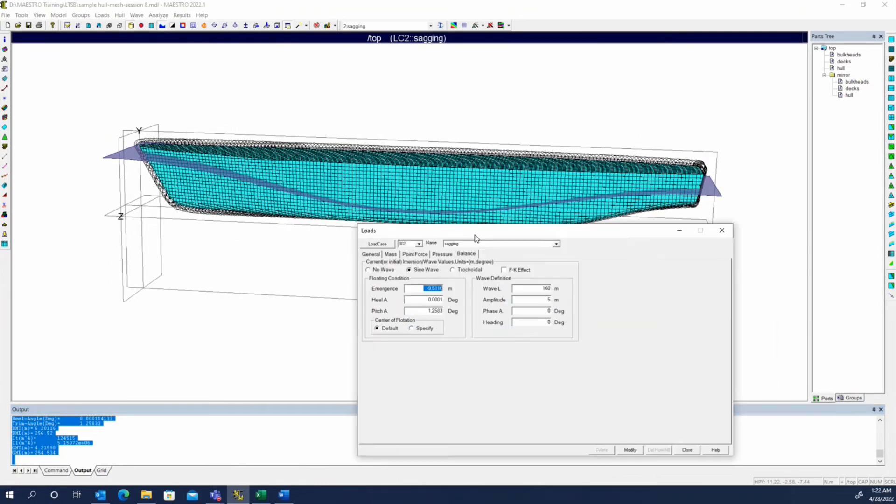
click(374, 247)
click(560, 368)
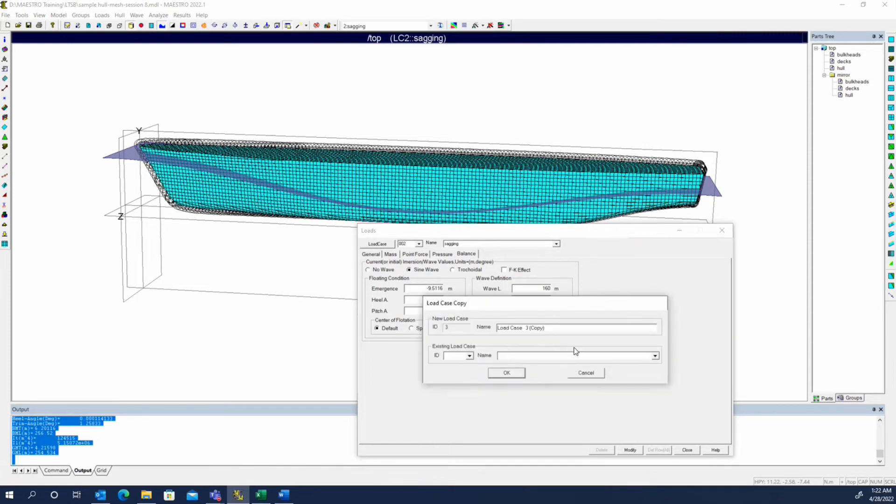
click(574, 355)
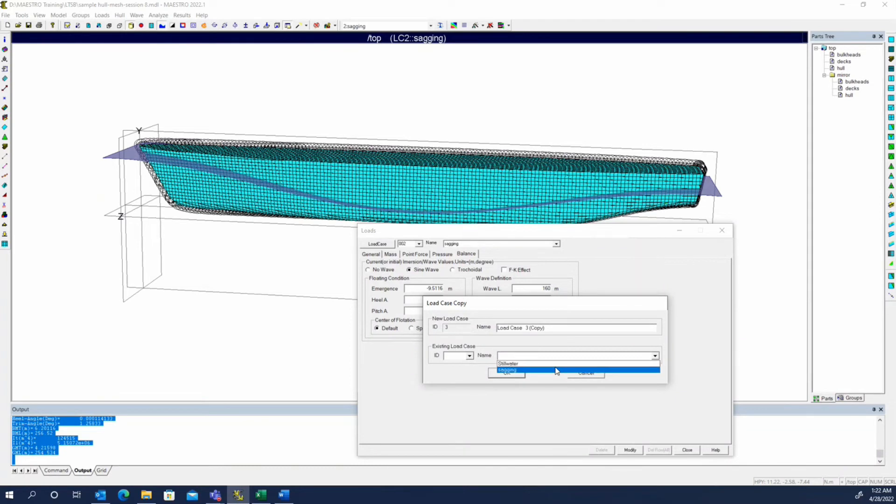
click(557, 370)
text(hogging)
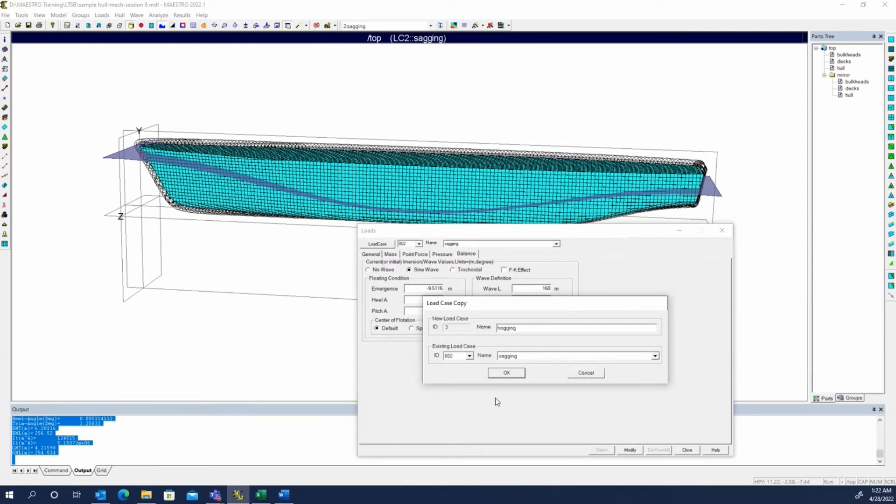
click(497, 373)
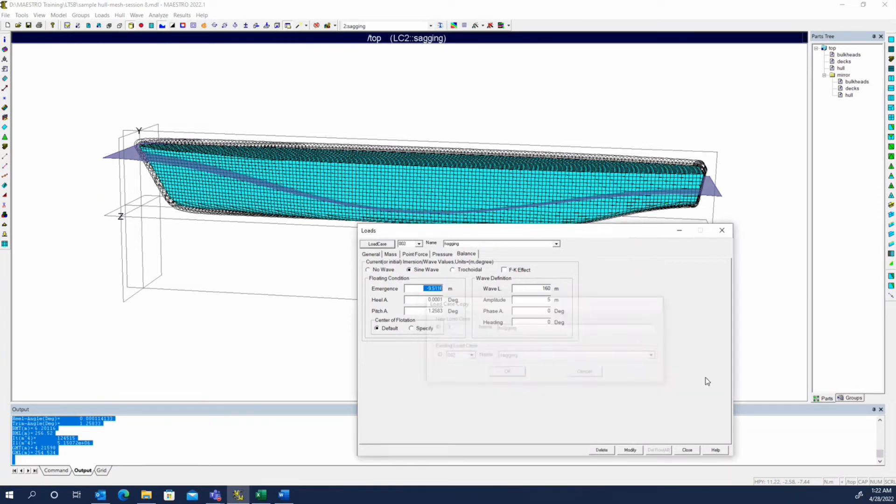
Step: Set the hogging load case's wave phase angle to 180 degrees, apply it and make hogging the active load case
drag(544, 310, 588, 309)
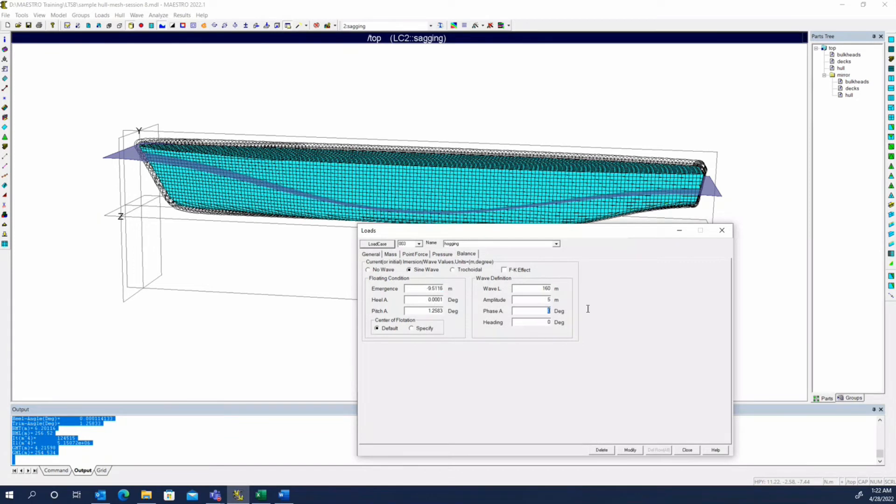
text(18)
click(631, 450)
click(386, 27)
click(391, 49)
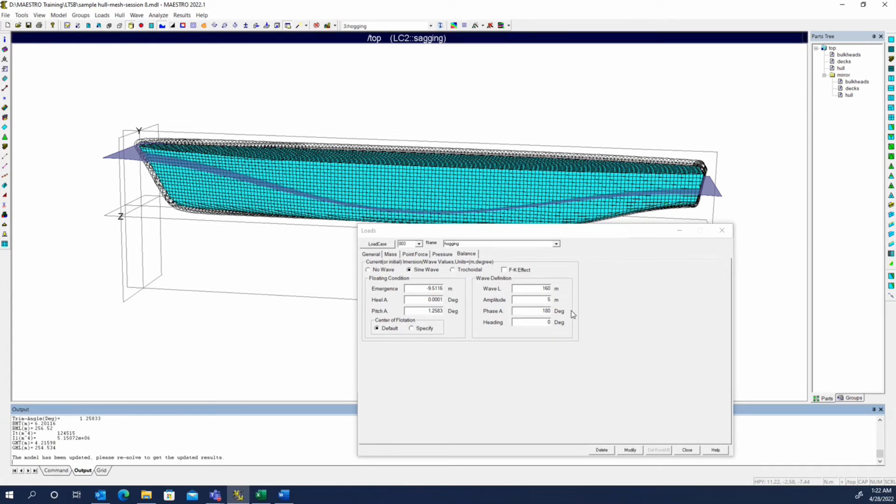
click(631, 450)
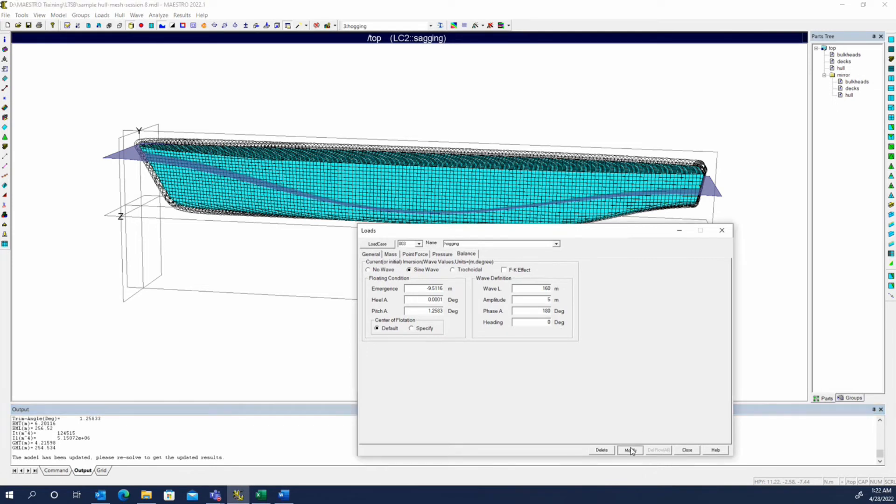
click(631, 450)
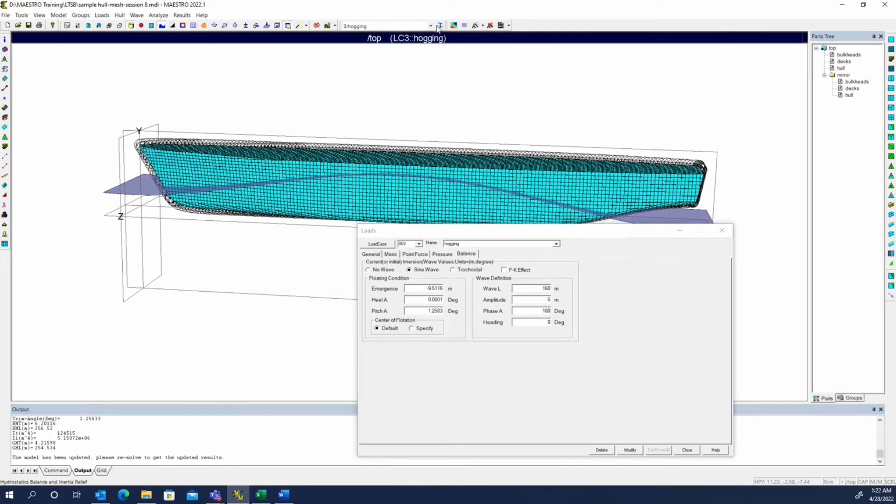
Step: Run the hydrostatic balance of the hogging load case and inspect the resulting wave profile along the hull
click(466, 313)
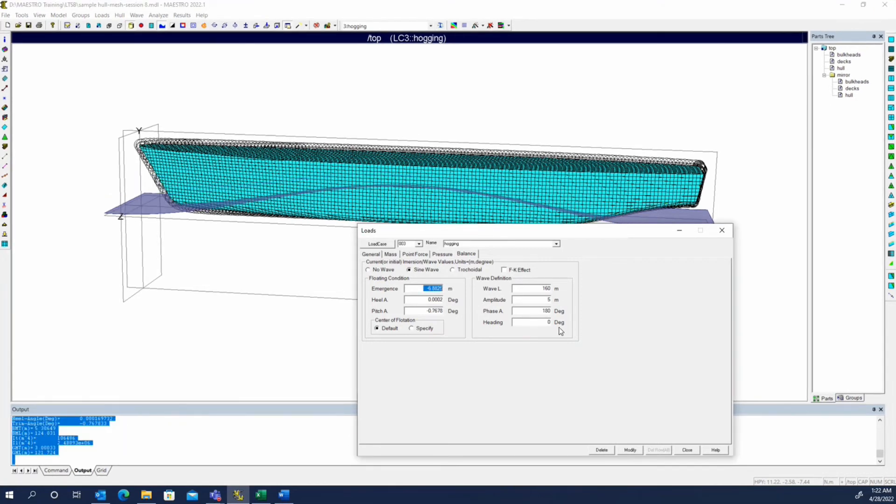
drag(553, 229, 682, 273)
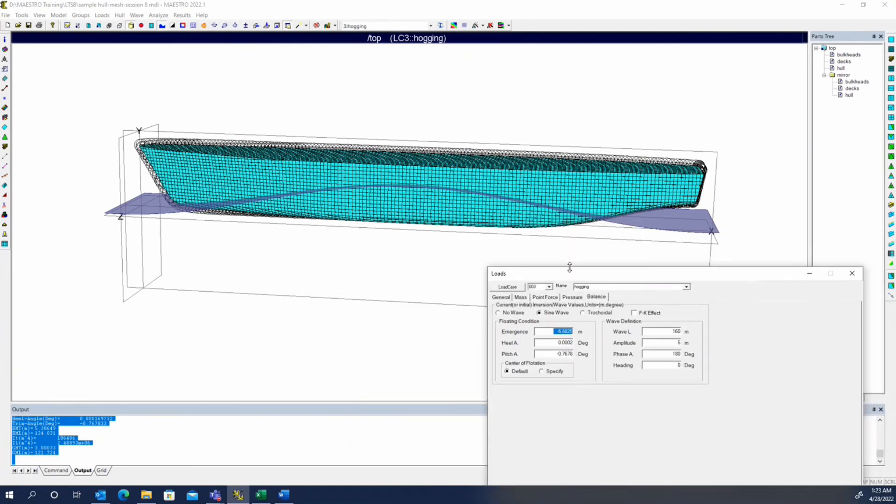
click(318, 259)
scroll(319, 267, down, 4)
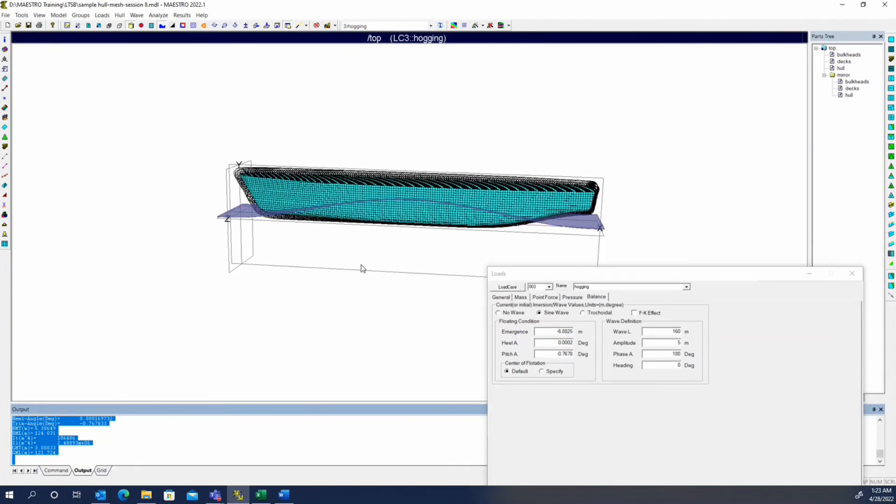
drag(361, 268, 340, 220)
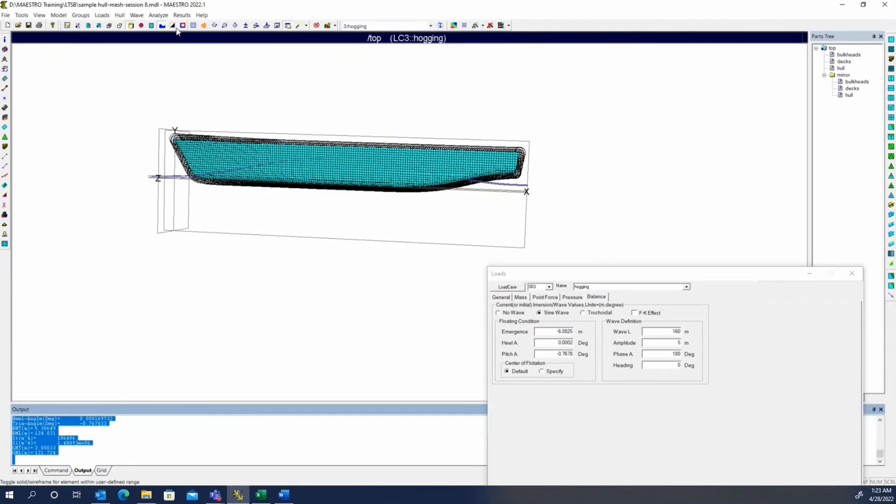
Step: Display the longitudinal bending moment distribution along the hull for the hogging load case
click(120, 16)
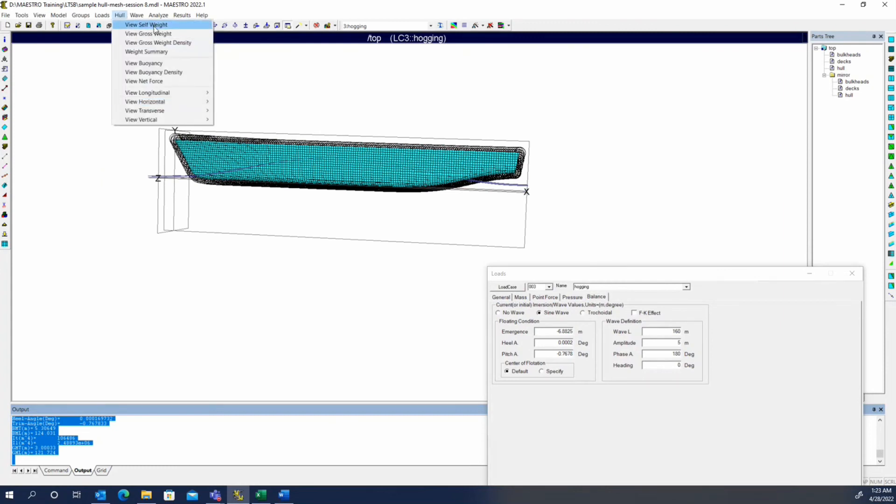
mouse_move(182, 95)
click(246, 102)
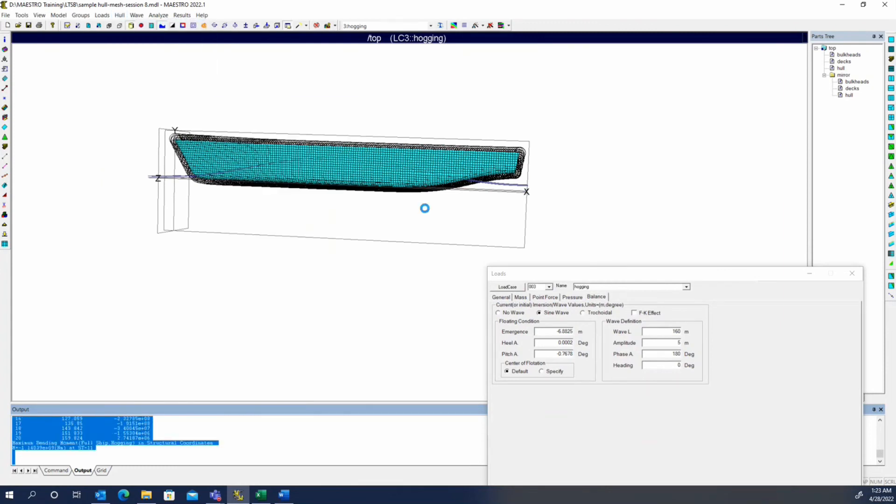
middle_drag(382, 231, 301, 186)
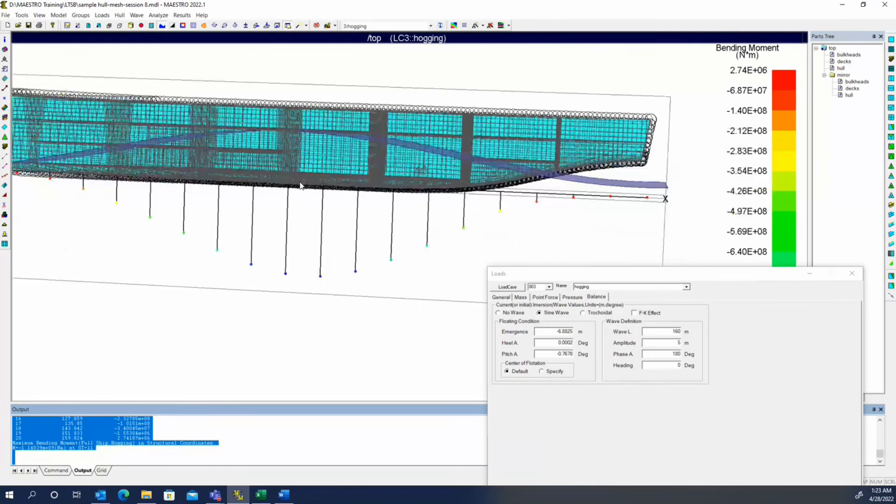
scroll(301, 185, down, 2)
scroll(299, 182, down, 1)
Step: Switch the active load case to sagging and examine its bending moment distribution along the hull
click(364, 25)
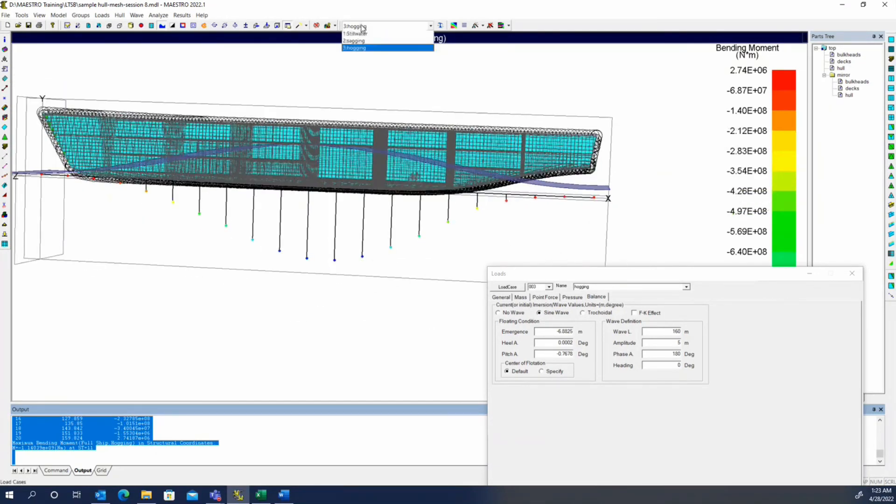
click(362, 43)
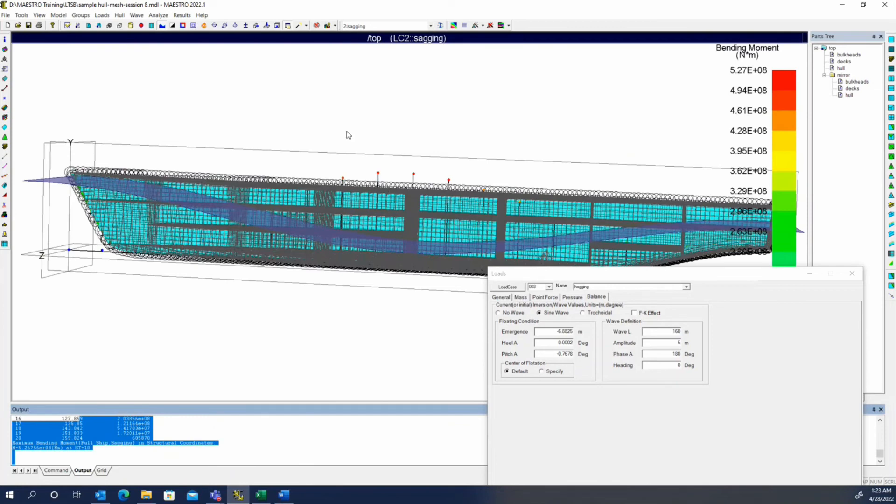
scroll(355, 139, down, 2)
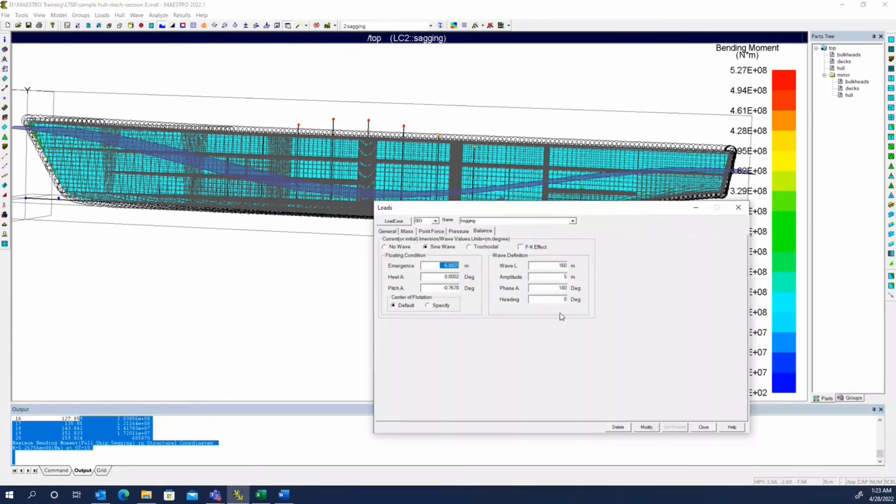
click(310, 274)
scroll(300, 254, down, 3)
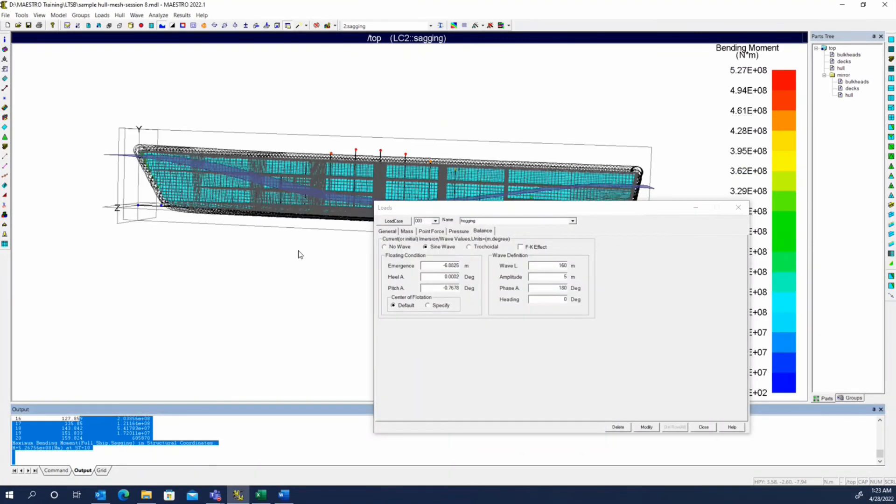
drag(300, 254, 262, 274)
Step: Set the hogging load case's wave heading to 45 degrees and apply the change
drag(490, 208, 583, 261)
drag(649, 353, 679, 351)
text(45)
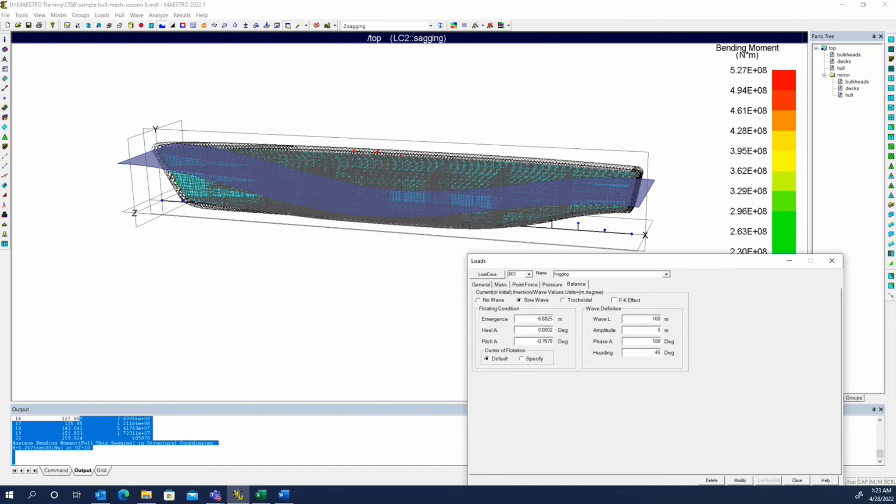
click(740, 481)
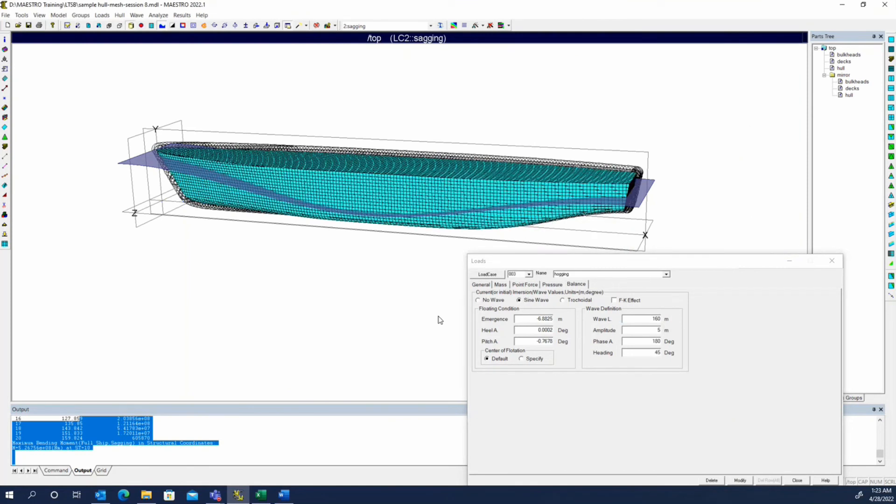
Step: Make hogging the active load case, rebalance it with the Hydrostatics type and Auto selection, and inspect the wave direction relative to the hull
click(396, 27)
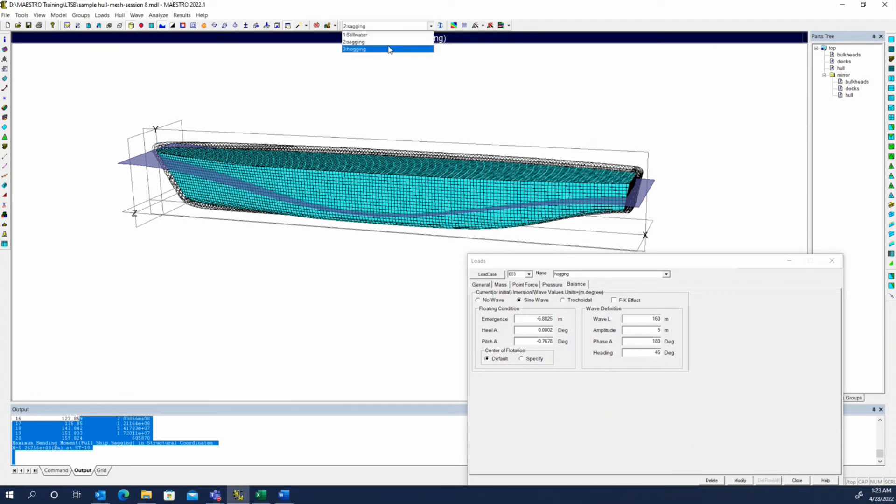
click(391, 48)
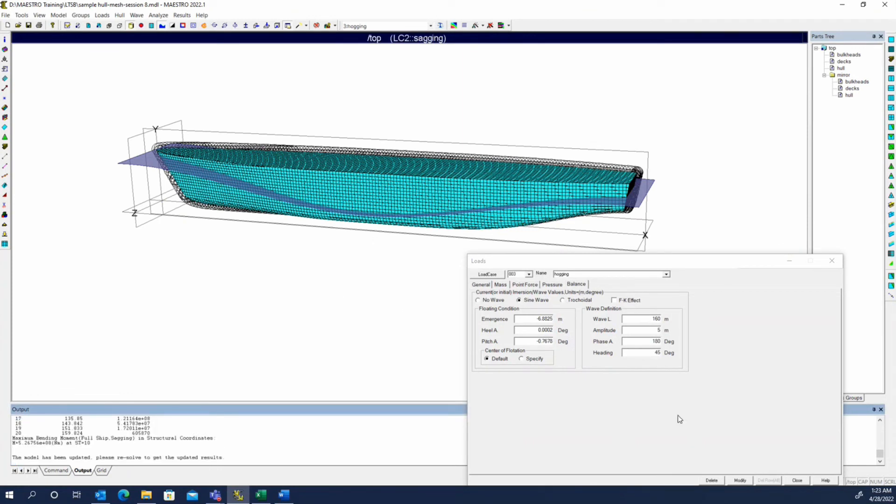
click(440, 26)
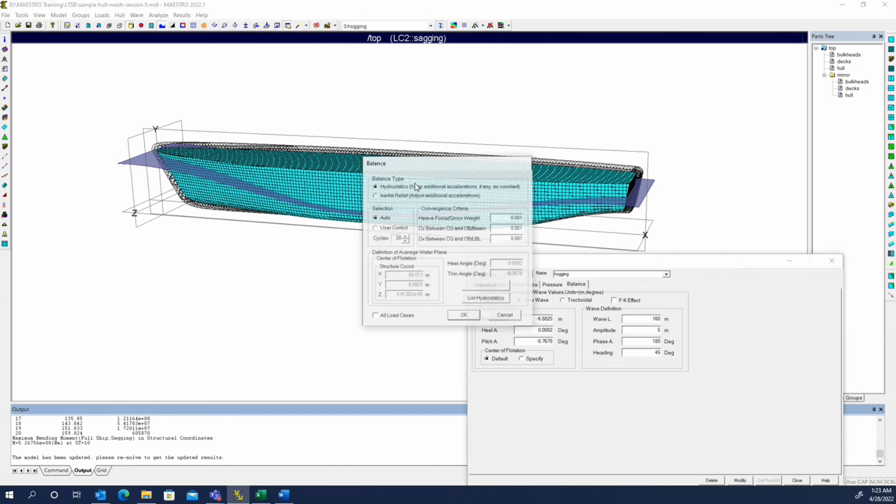
click(463, 316)
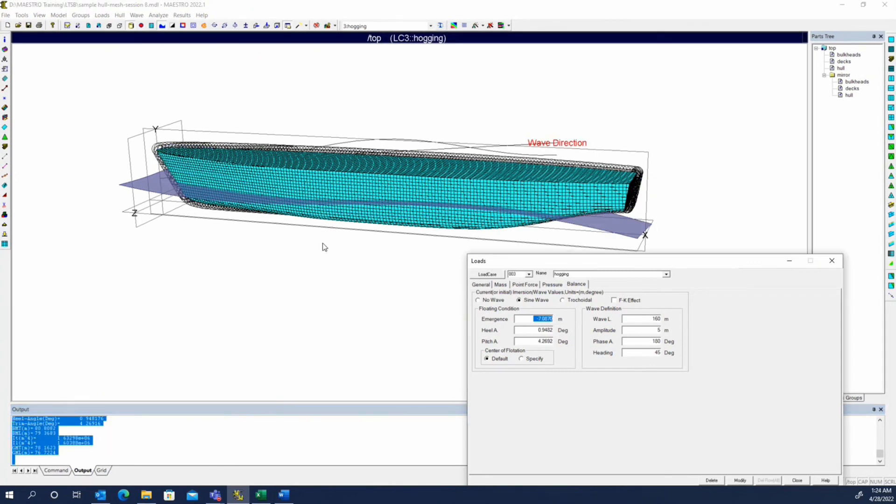
scroll(322, 244, down, 3)
middle_drag(332, 254, 430, 226)
middle_drag(333, 229, 318, 251)
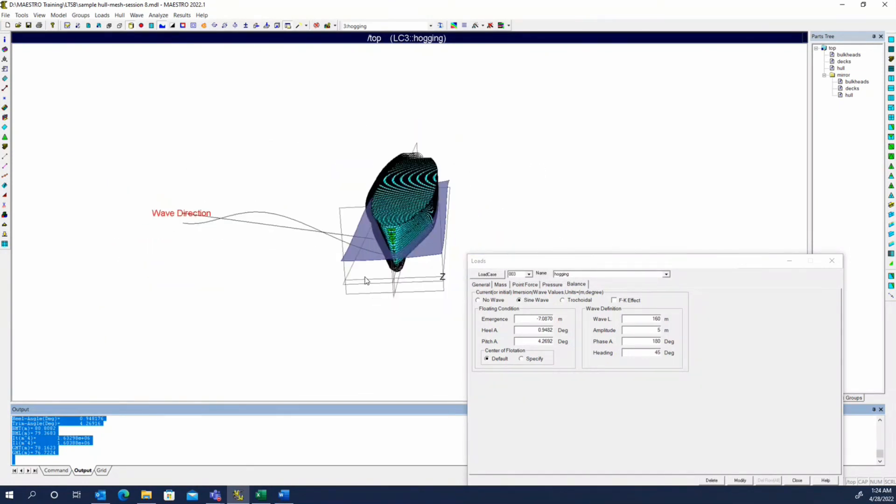